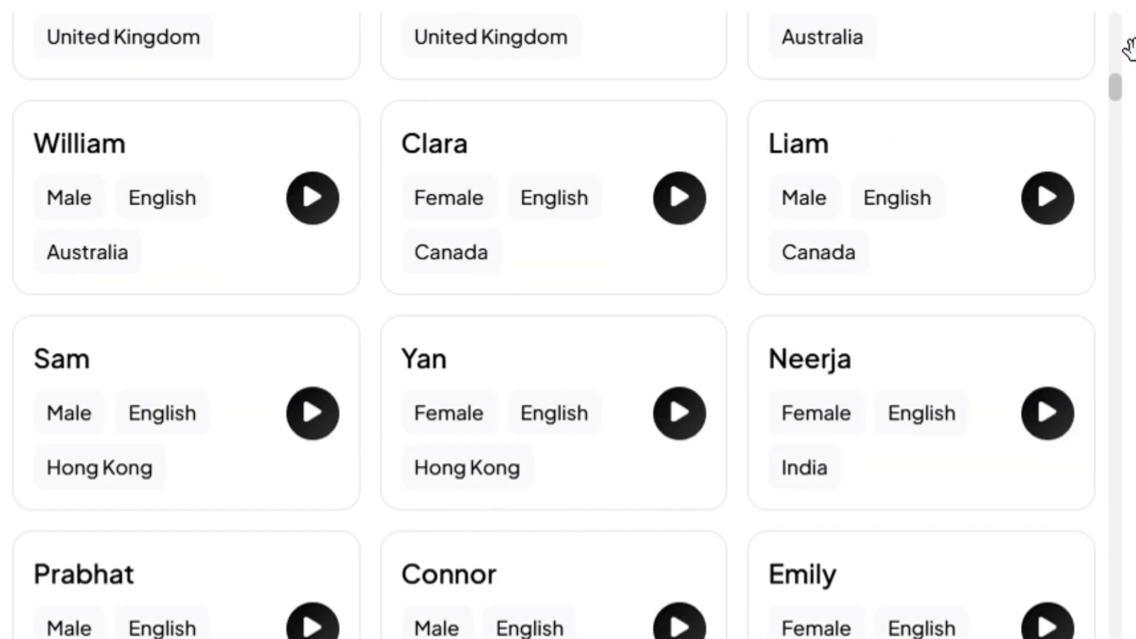
# Search Google for 'speechma' from the new tab page
pyautogui.scroll(-5, 1129, 48)
pyautogui.scroll(-5, 1129, 47)
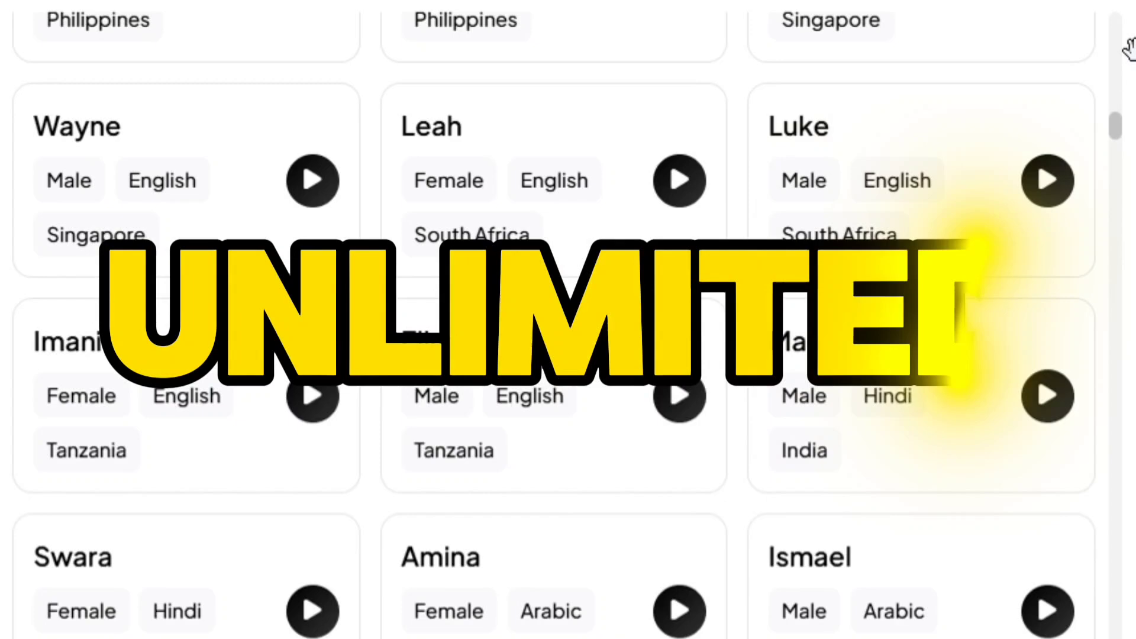
pyautogui.scroll(-15, 1129, 48)
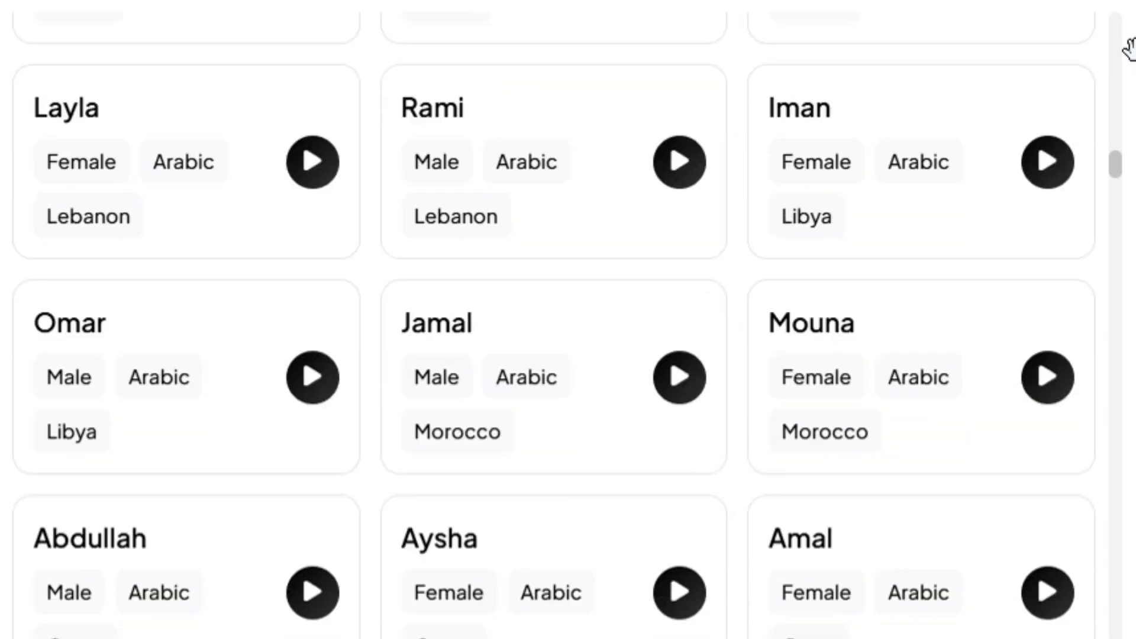
pyautogui.scroll(-15, 1129, 47)
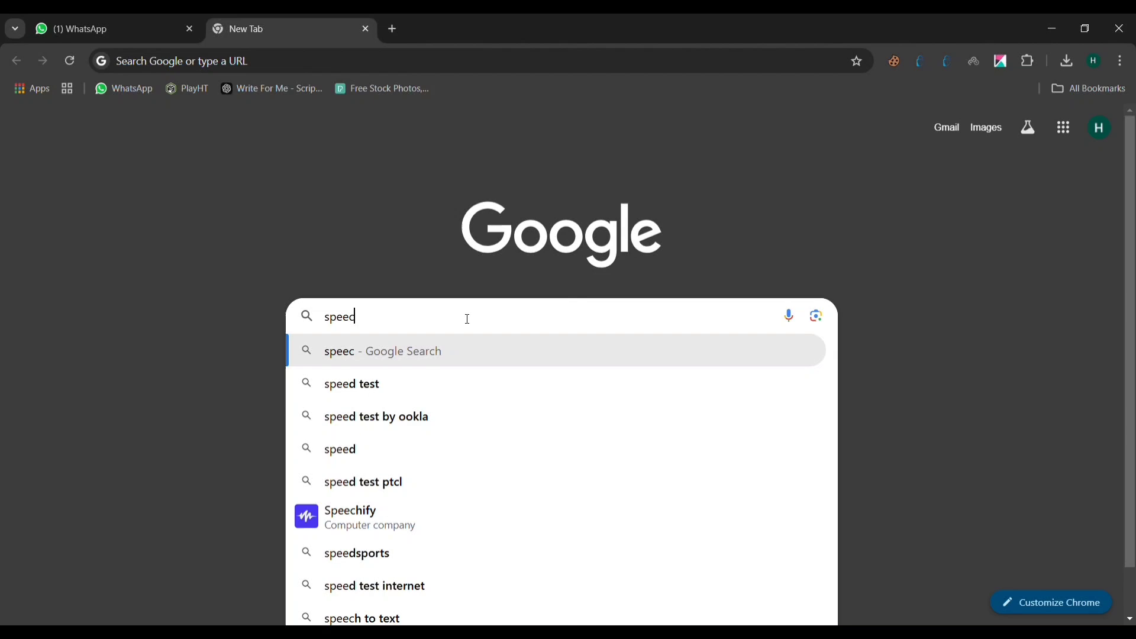
pyautogui.write('chma')
pyautogui.press('Return')
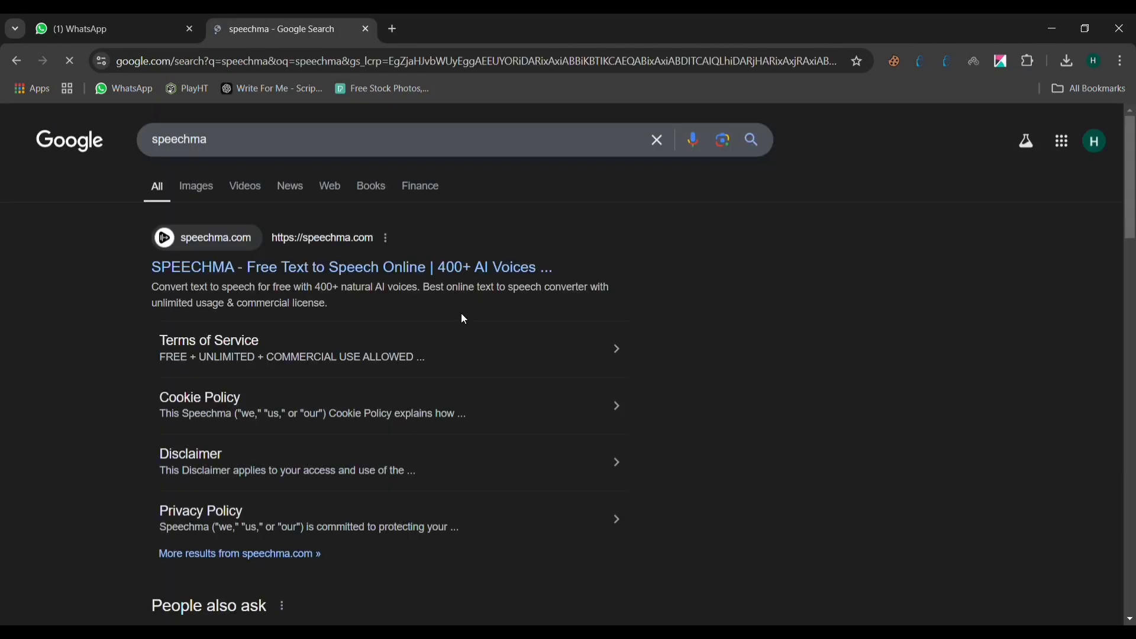
# Open the speechma.com result and scroll down to its Voice Selection grid
pyautogui.click(399, 271)
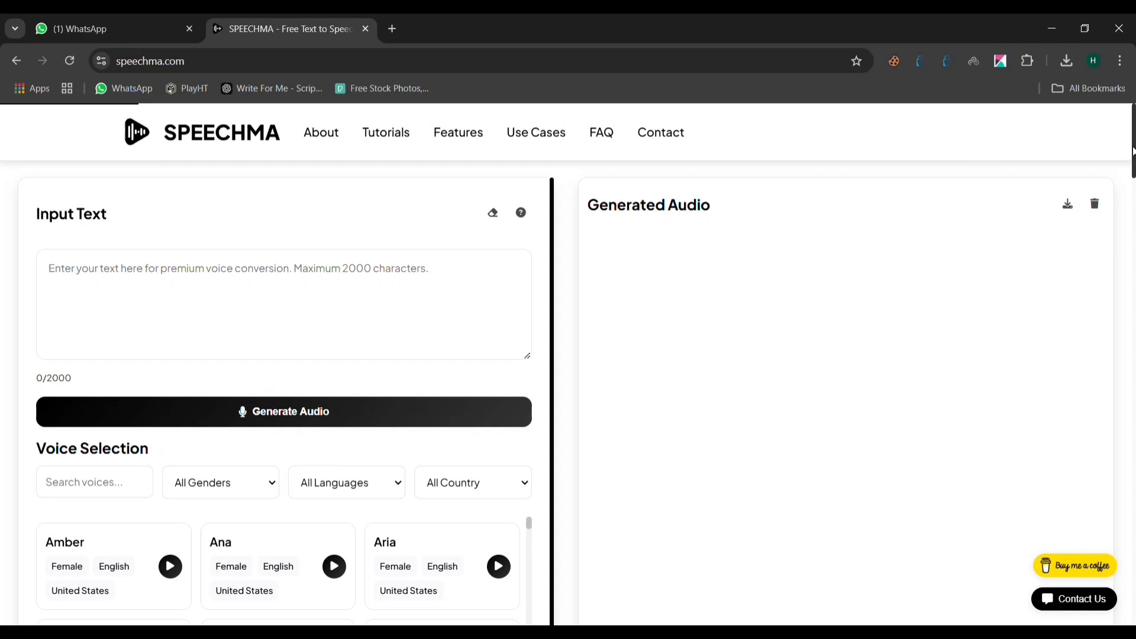
pyautogui.moveTo(1132, 153); pyautogui.dragTo(1132, 435)
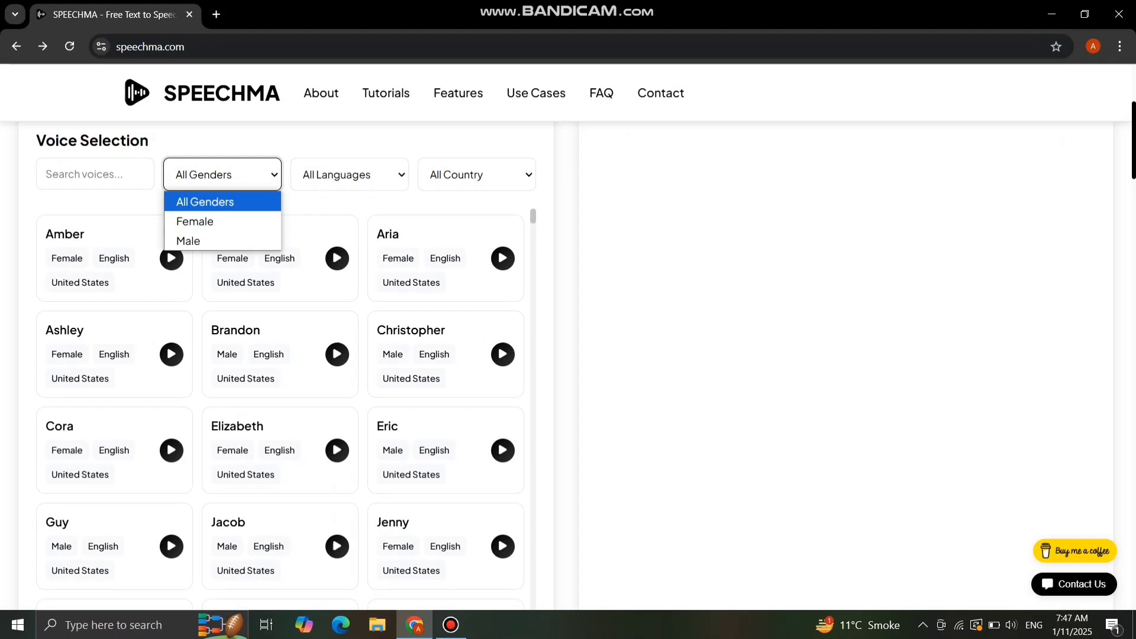
# Check the Language and Country voice filters, keeping all options, and browse the voice list
pyautogui.click(350, 174)
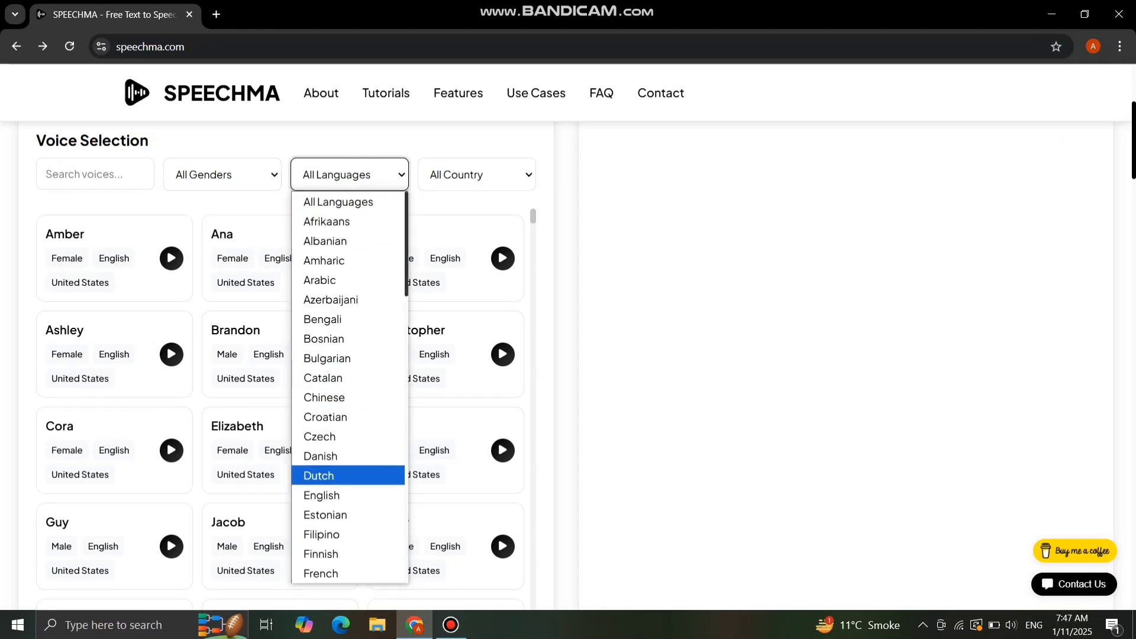
pyautogui.click(338, 202)
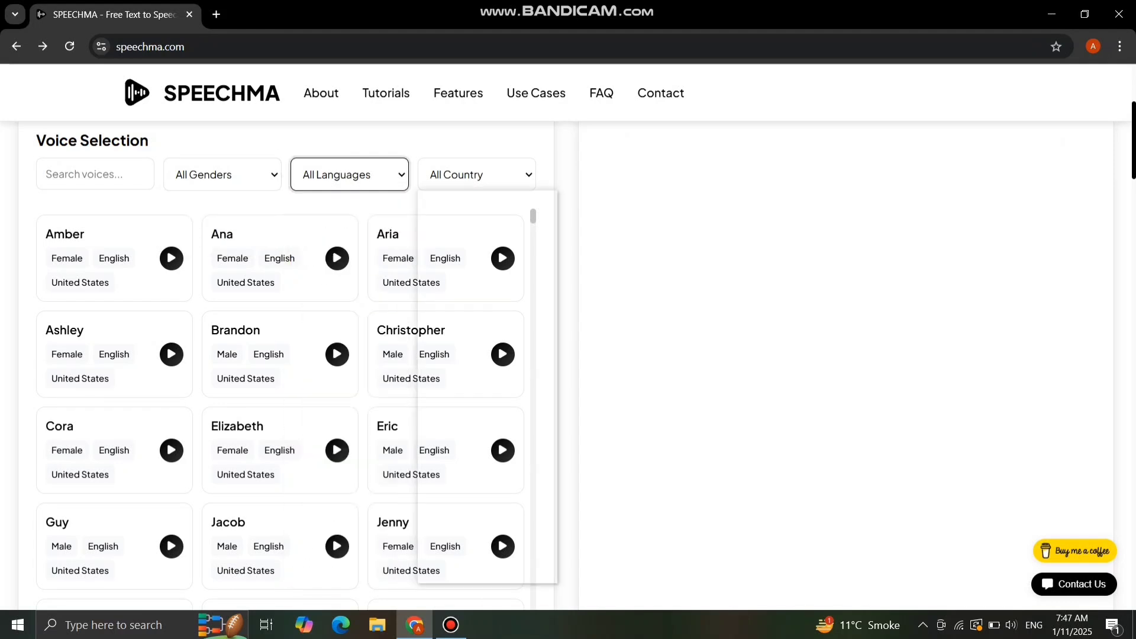
pyautogui.click(476, 175)
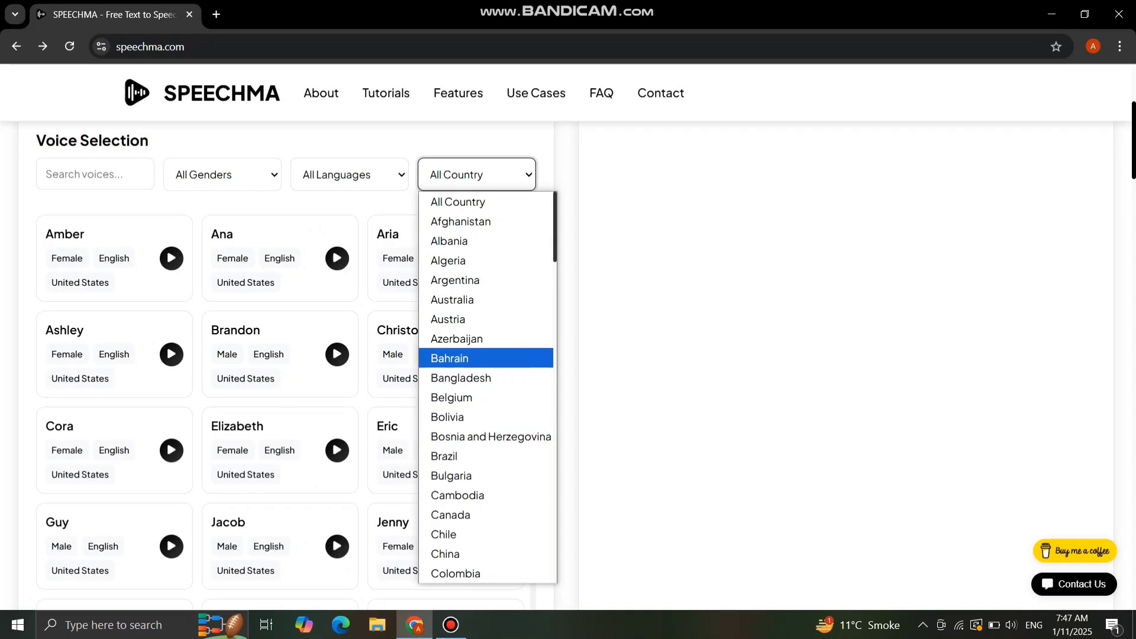
pyautogui.click(458, 202)
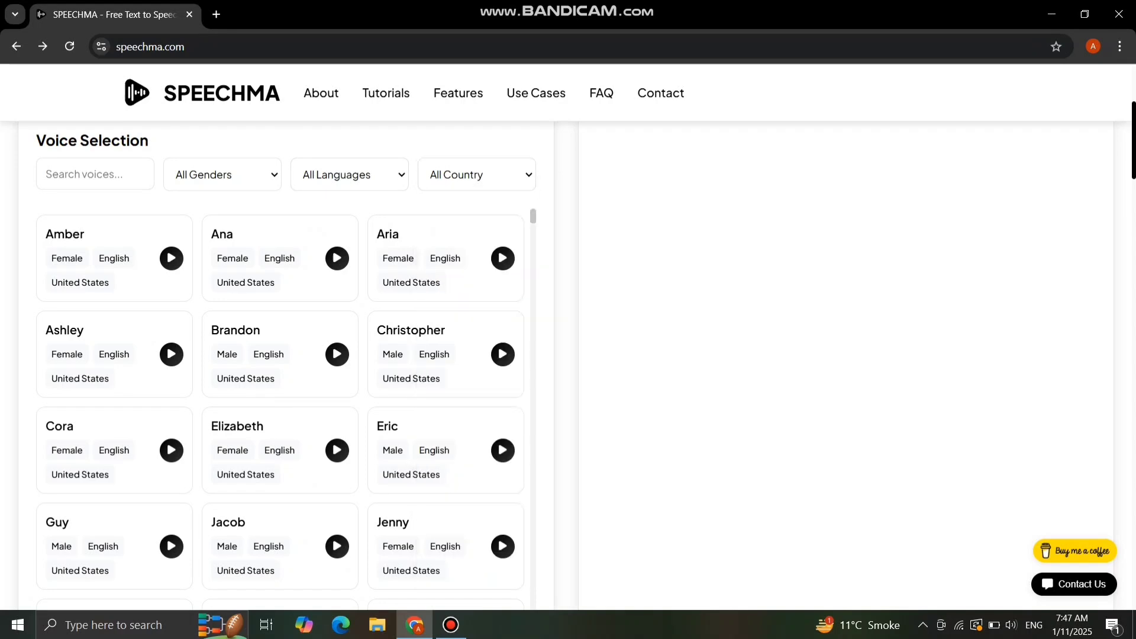
pyautogui.scroll(-13, 284, 408)
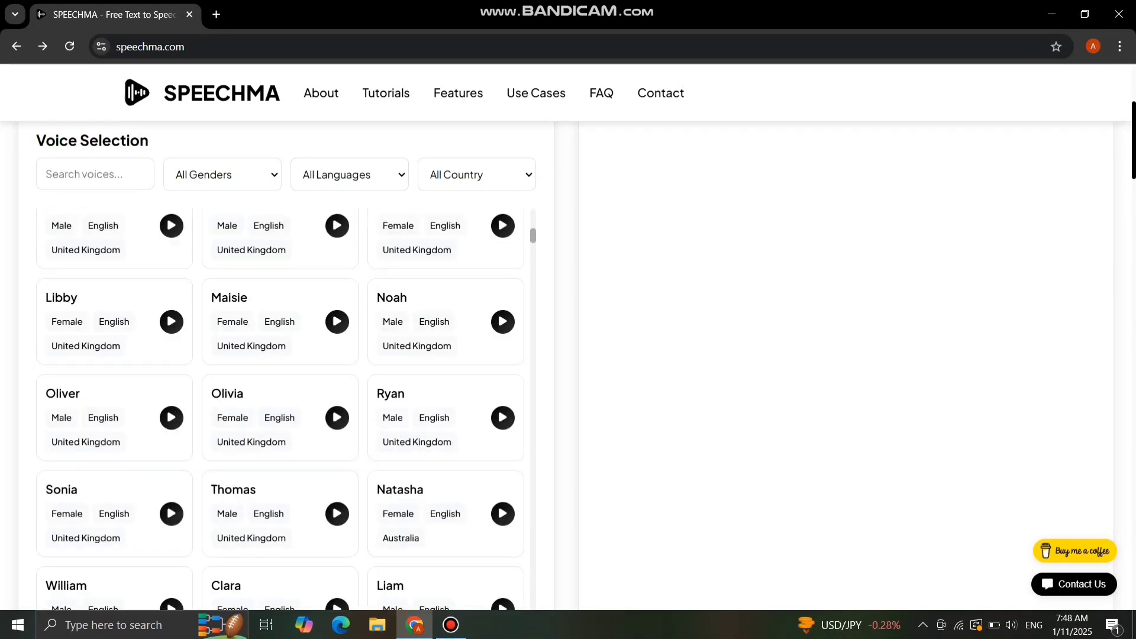
pyautogui.scroll(-10, 284, 408)
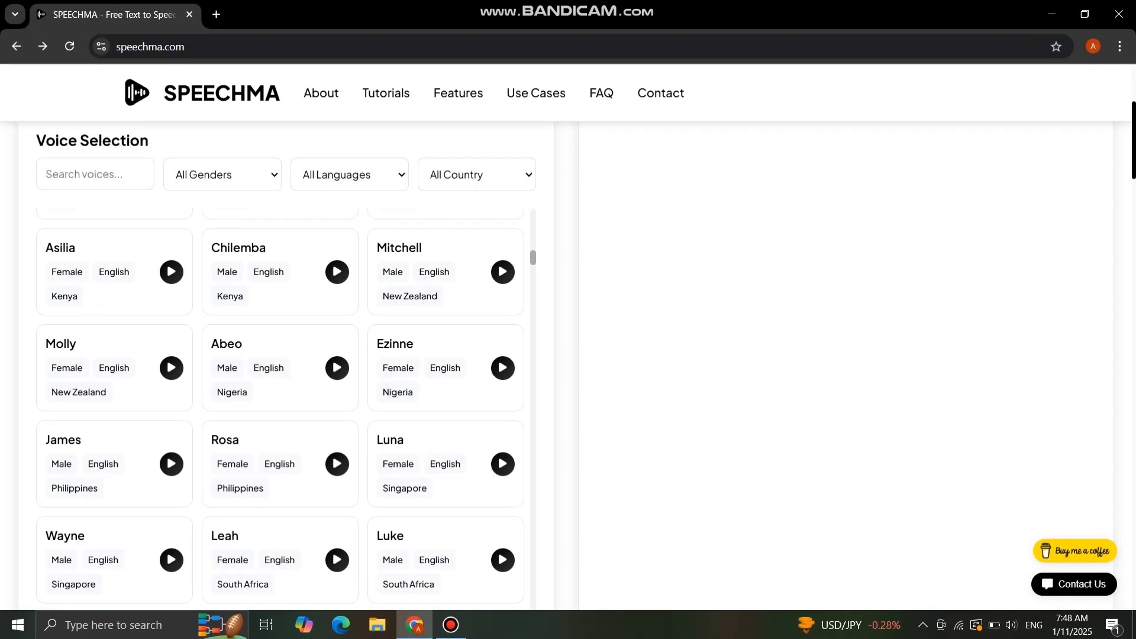
pyautogui.scroll(-9, 284, 408)
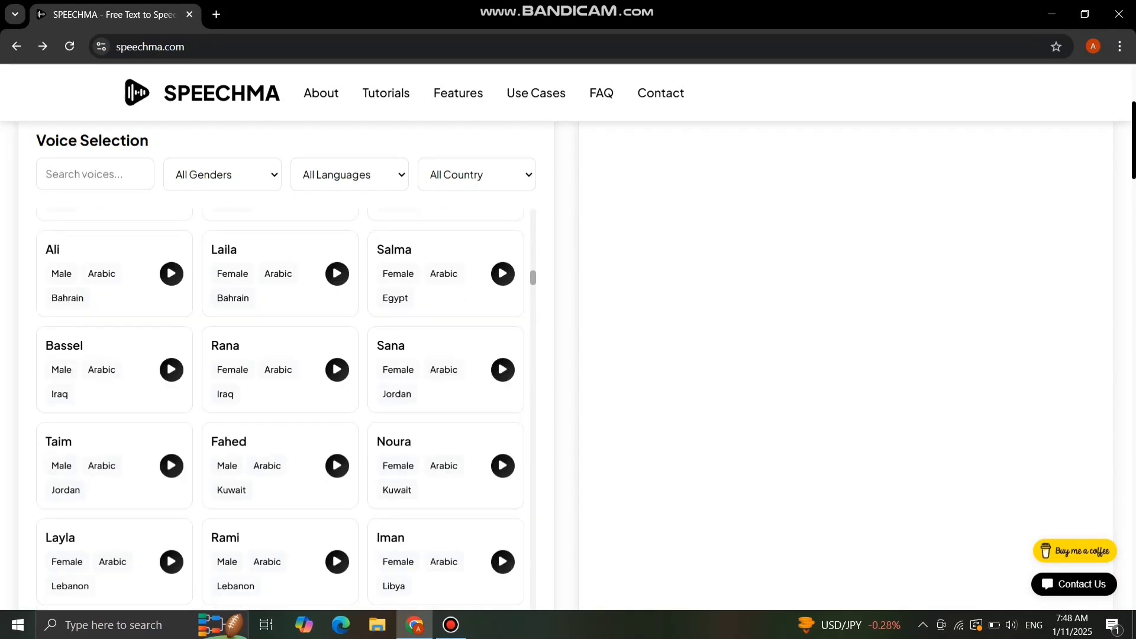
pyautogui.scroll(-6, 284, 409)
pyautogui.scroll(10, 284, 409)
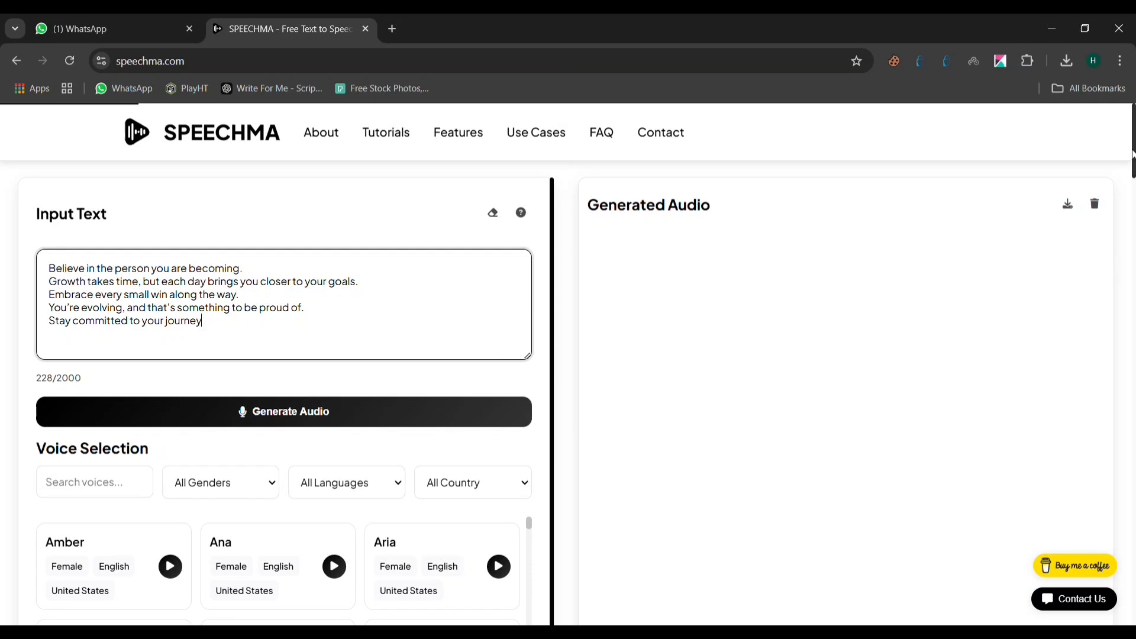
# Preview the Ana, Aria, Ashley, Brandon, Christopher and Eric samples, then select Christopher
pyautogui.scroll(-5, 175, 289)
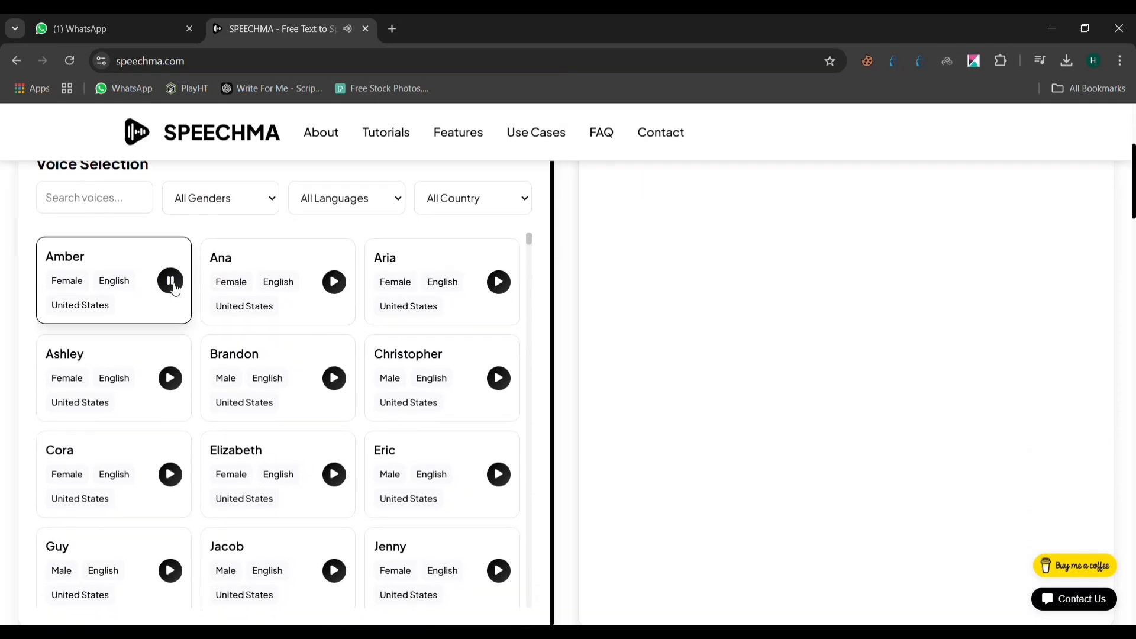
pyautogui.click(336, 284)
pyautogui.click(500, 285)
pyautogui.click(171, 379)
pyautogui.click(337, 380)
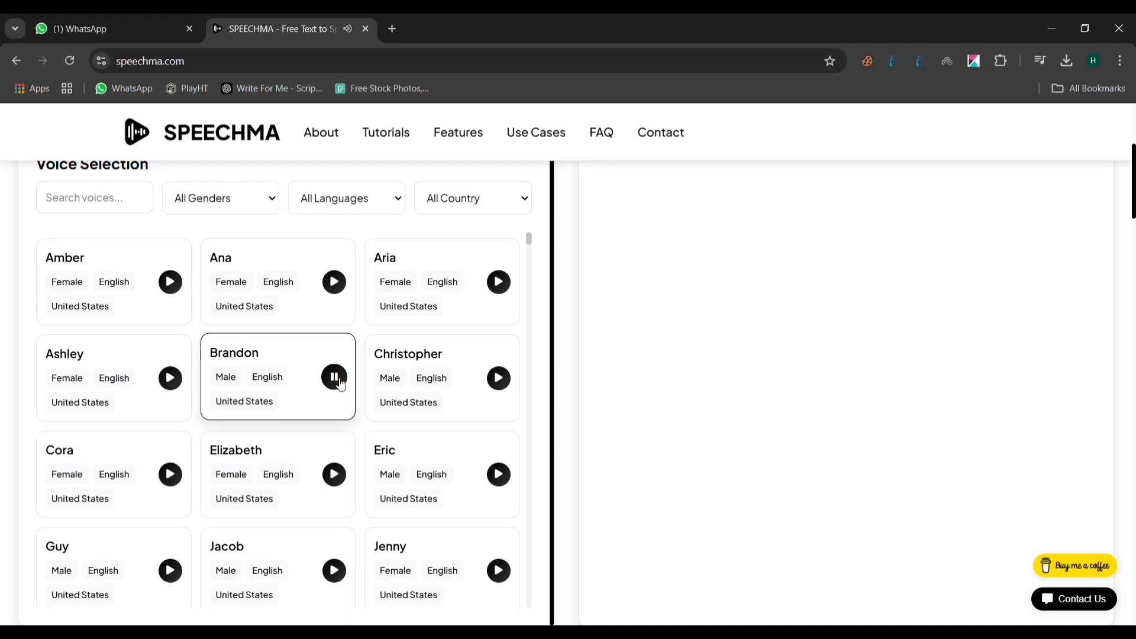
pyautogui.click(499, 376)
pyautogui.click(170, 473)
pyautogui.click(333, 473)
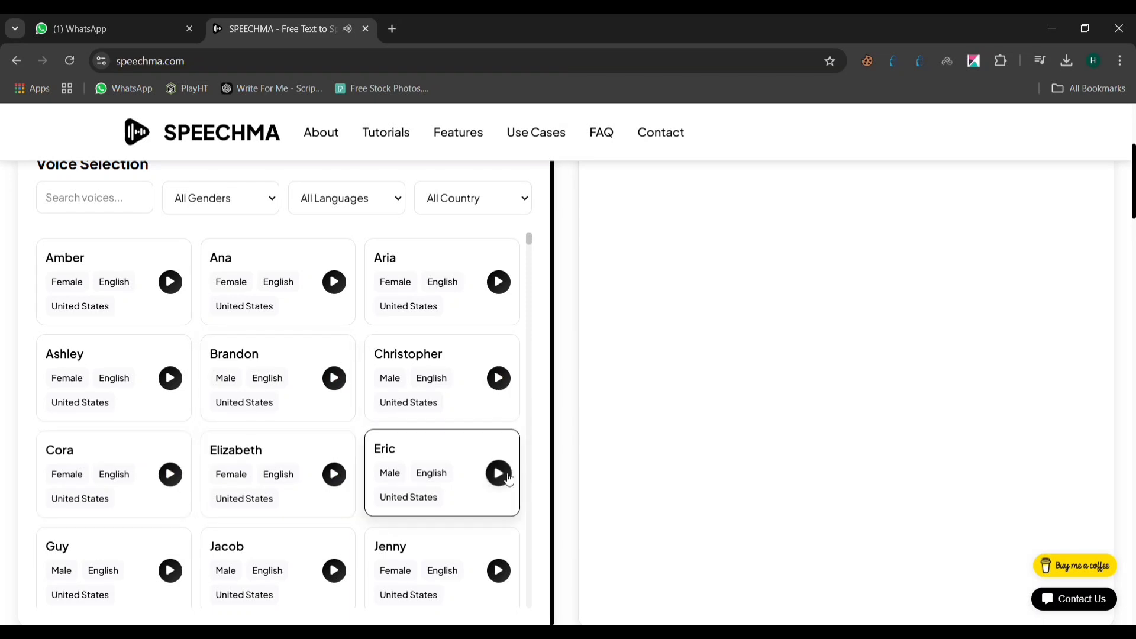
pyautogui.click(460, 379)
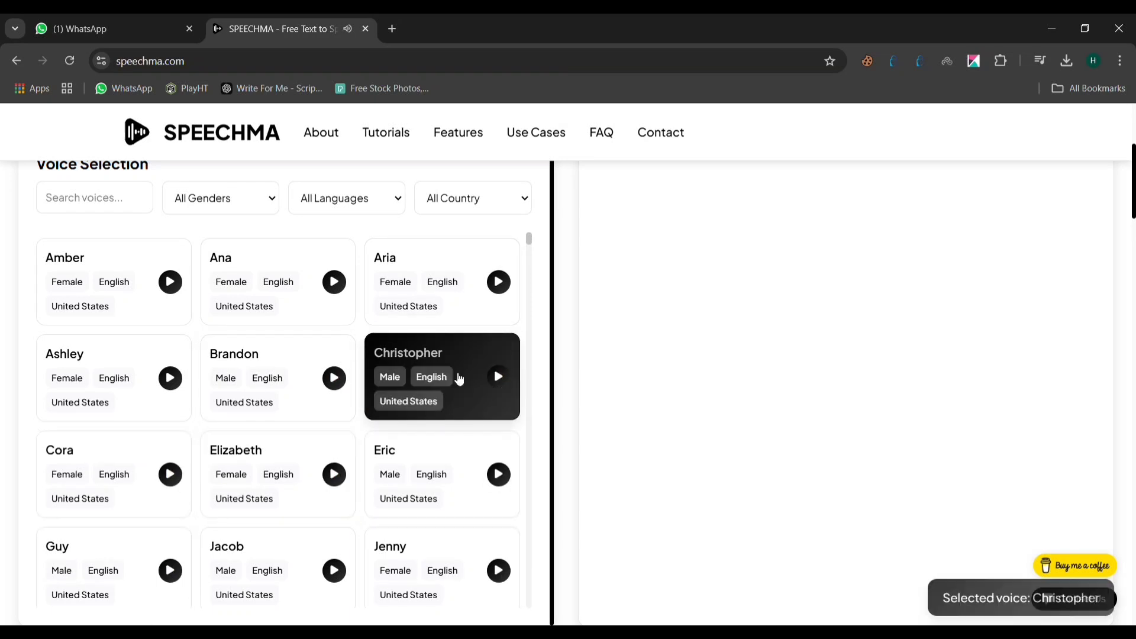
# Generate the audio of the script in Christopher's voice and play the new clip
pyautogui.scroll(5, 355, 367)
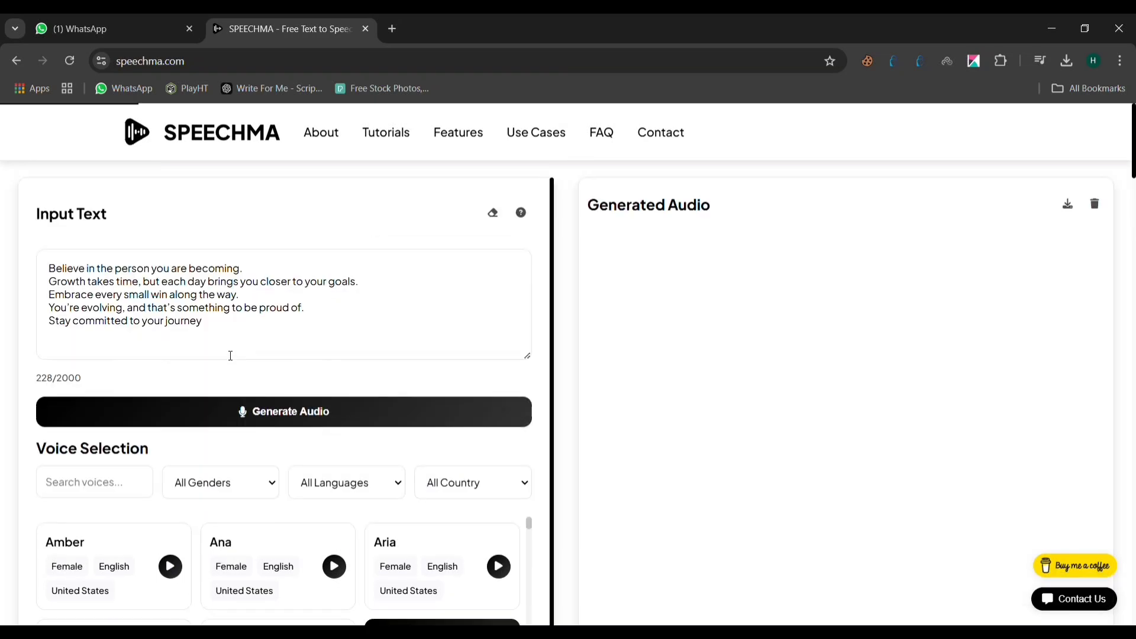
pyautogui.click(279, 415)
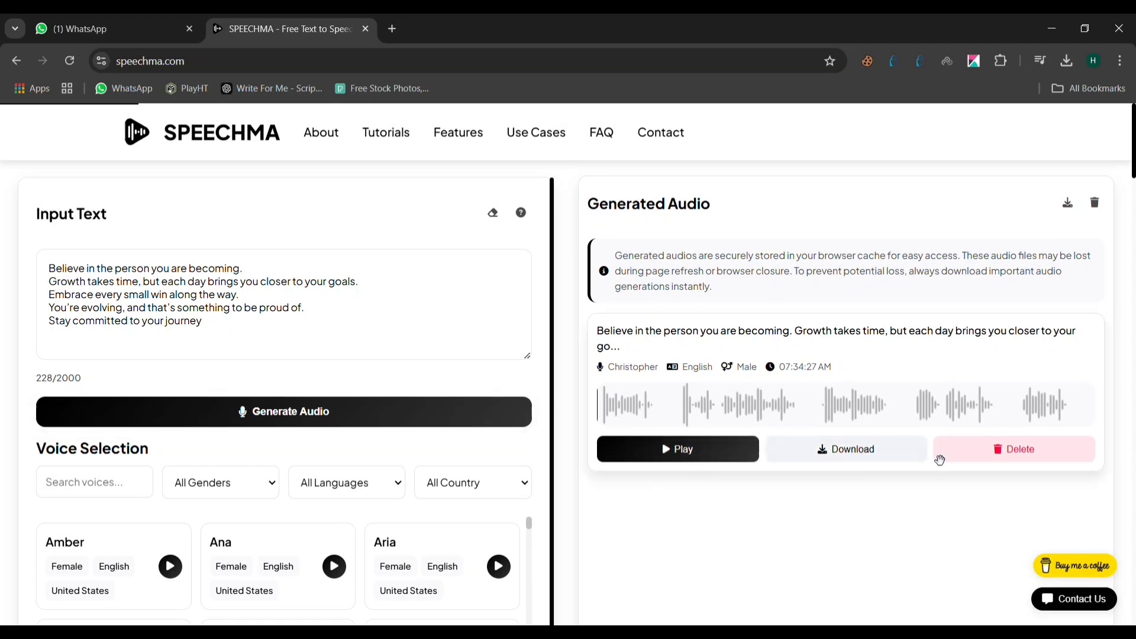
pyautogui.click(673, 456)
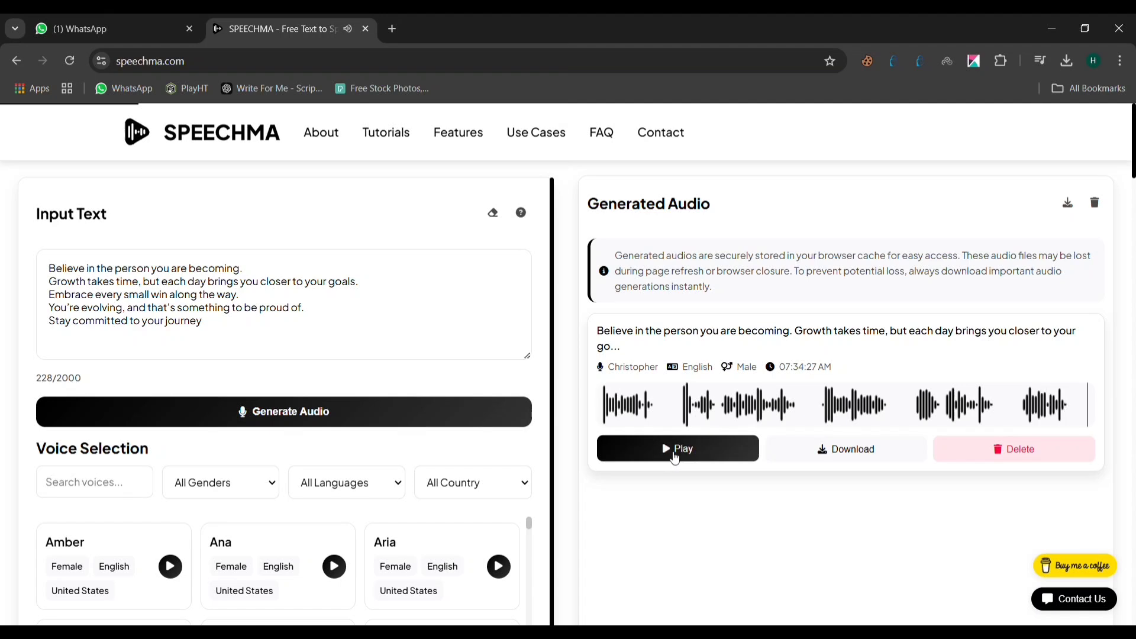
# Download the generated Christopher audio clip
pyautogui.click(850, 454)
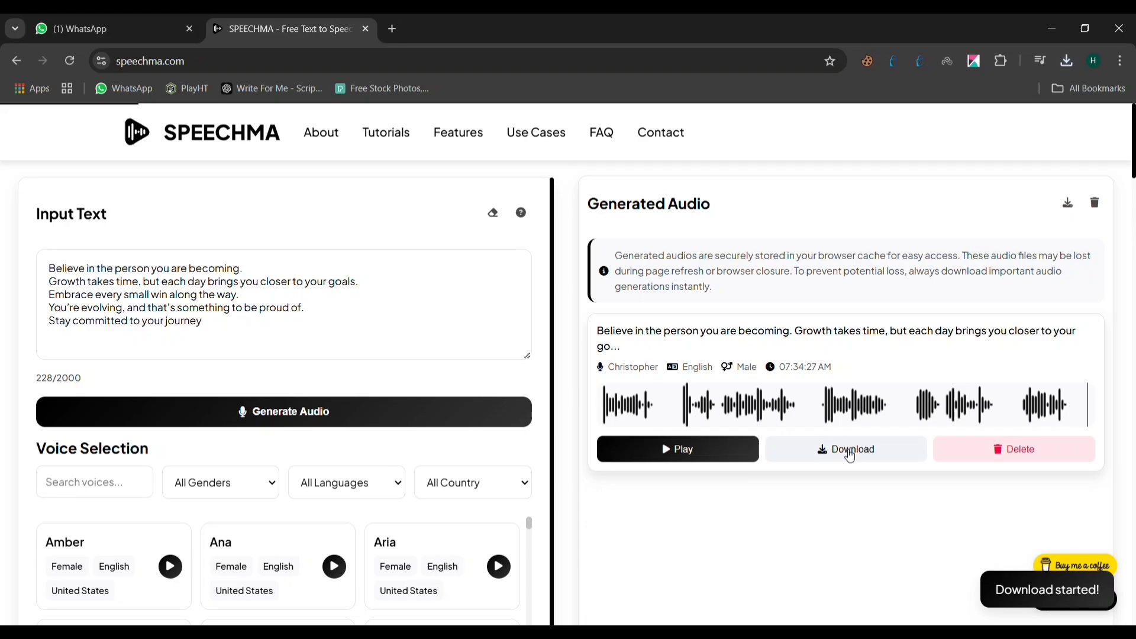